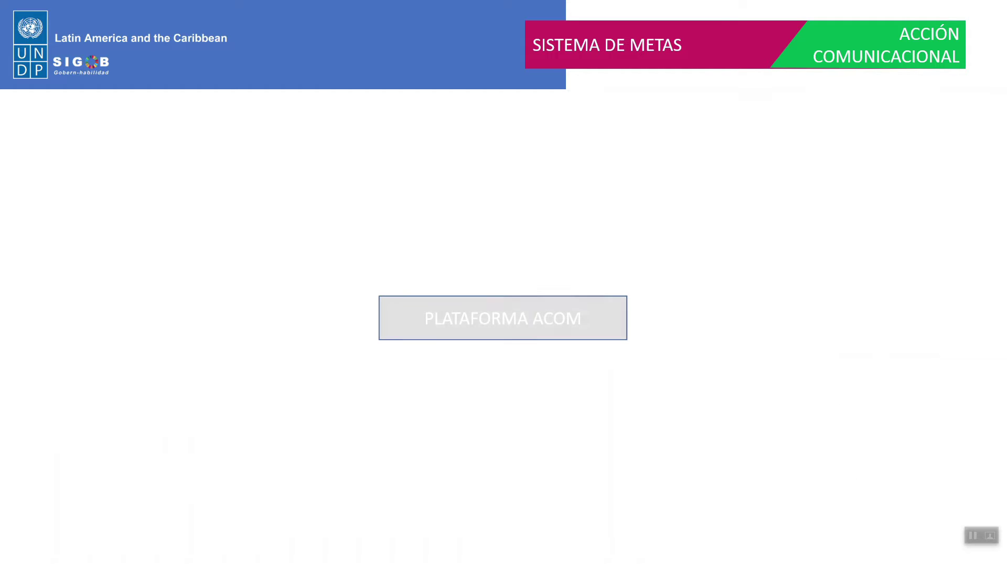
Switch to the MÓDULO ACOM page in Google Chrome and collapse the axis groups in the Formula comunicacional table.
key("alt+Tab")
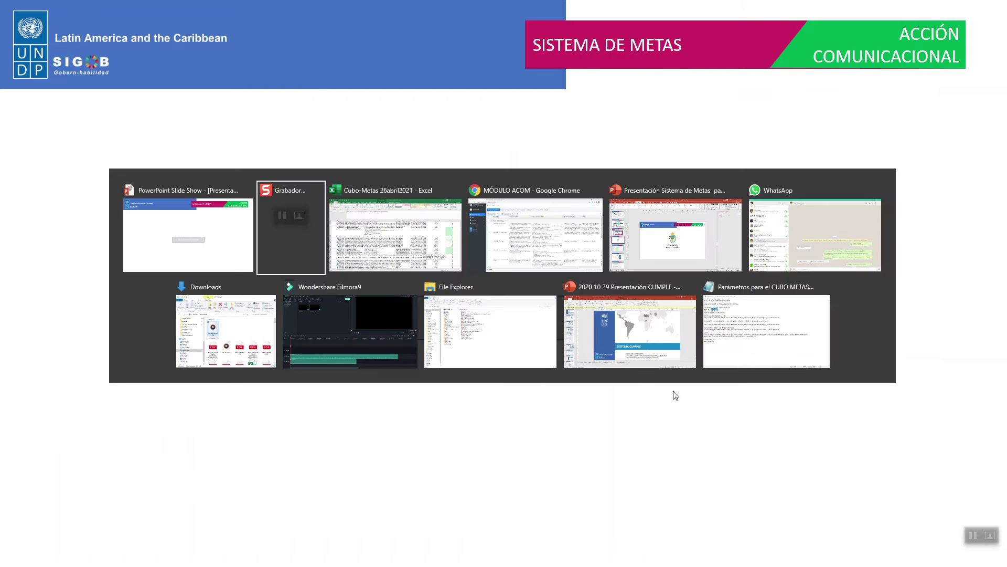
left_click(574, 246)
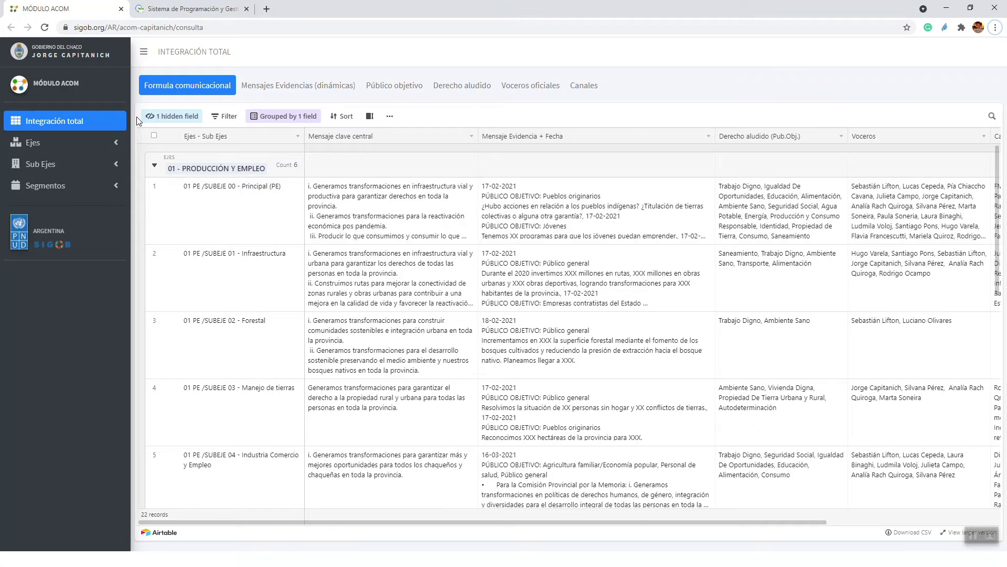
left_click(154, 165)
left_click(156, 231)
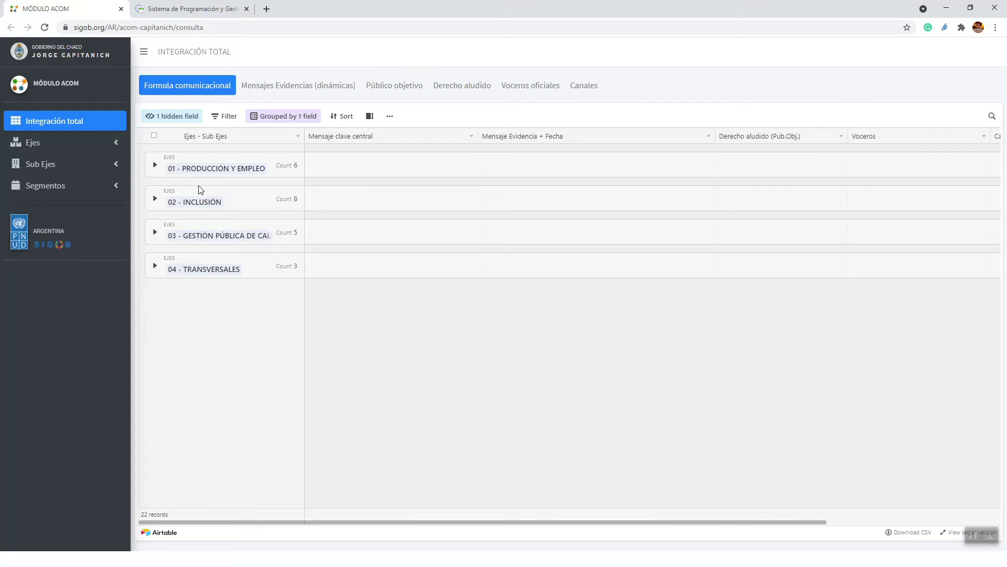
Expand the 01 - PRODUCCIÓN Y EMPLEO axis, look at its Infraestructura and Forestal sub-axes, and collapse it again.
left_click(155, 164)
left_click(255, 263)
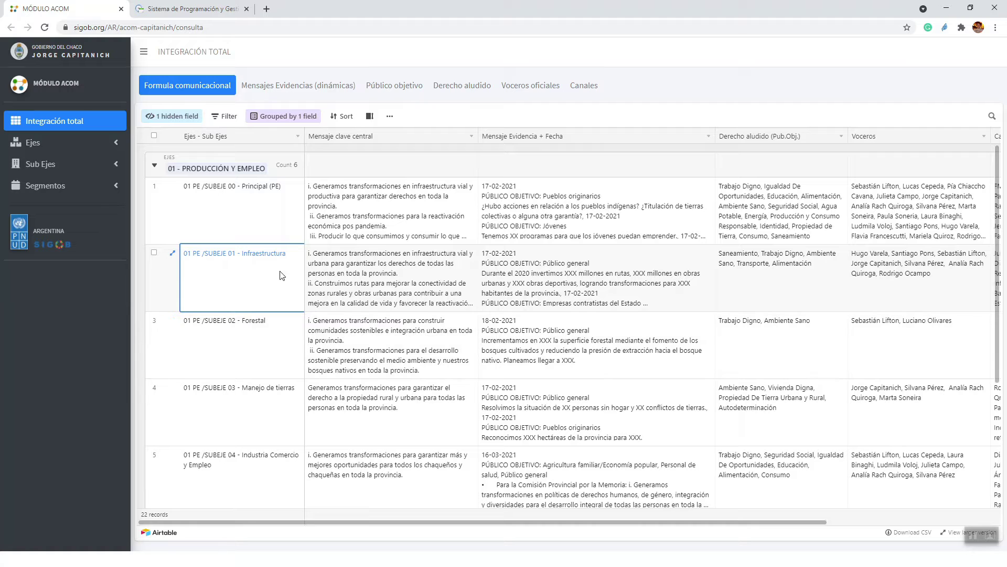
left_click(243, 328)
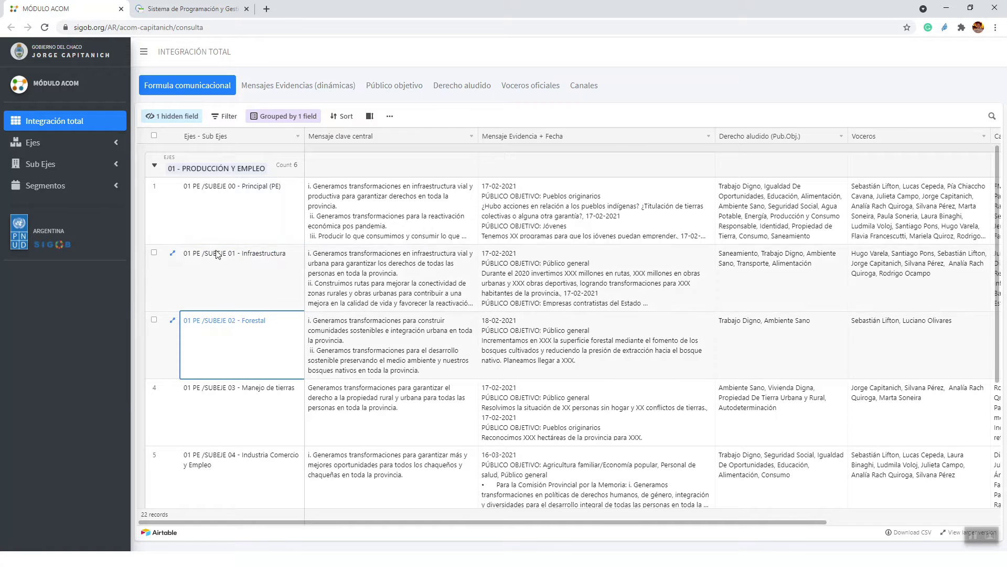
left_click(154, 165)
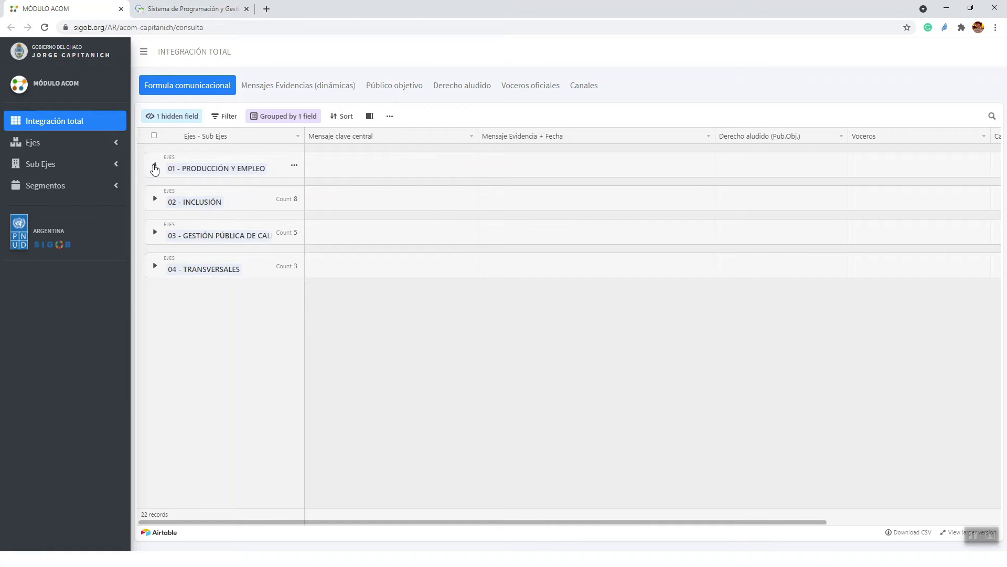
Expand the 02 - INCLUSIÓN axis, look at its Educación, Salud and Juventud sub-axes, and collapse it again.
left_click(154, 198)
left_click(239, 296)
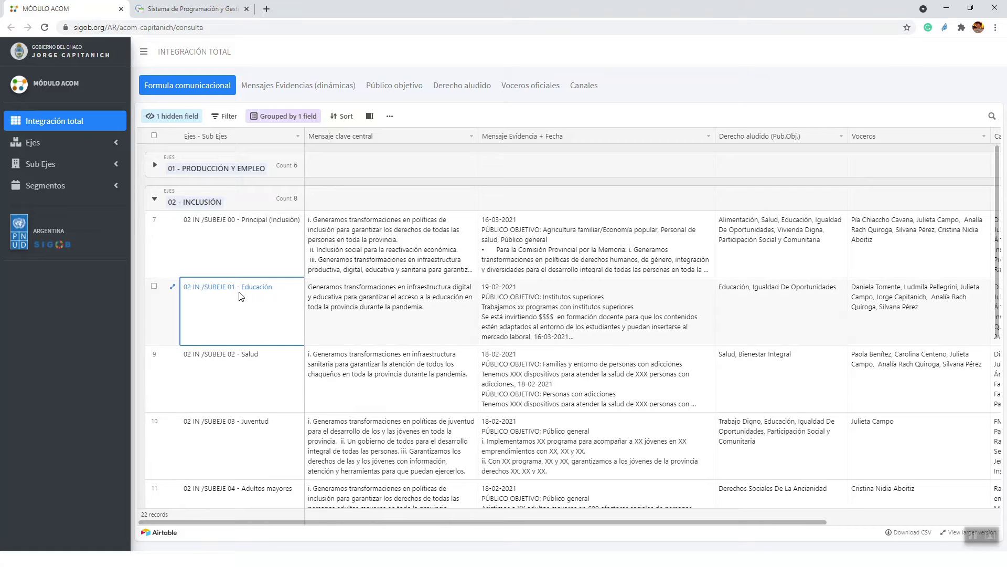
left_click(239, 350)
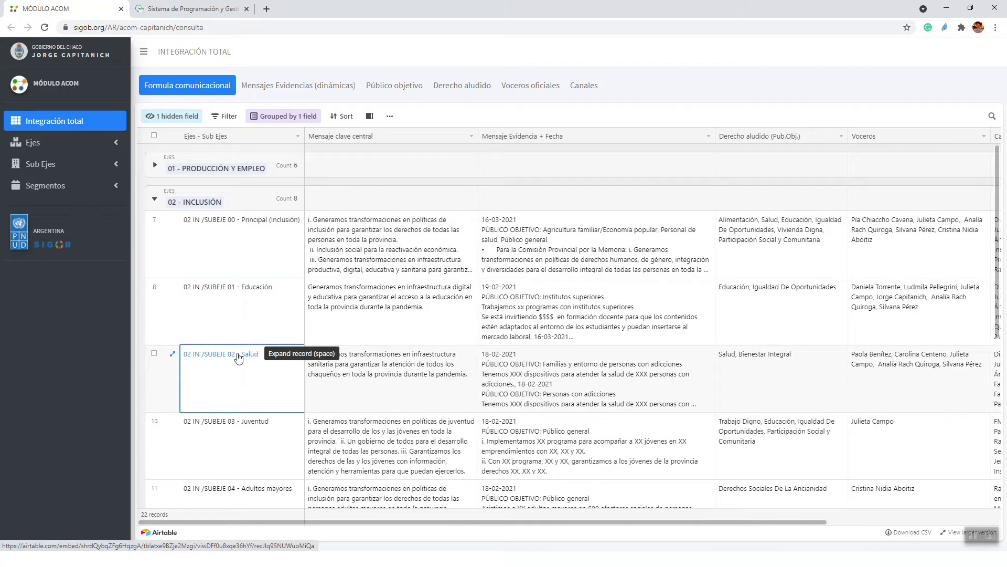
left_click(234, 432)
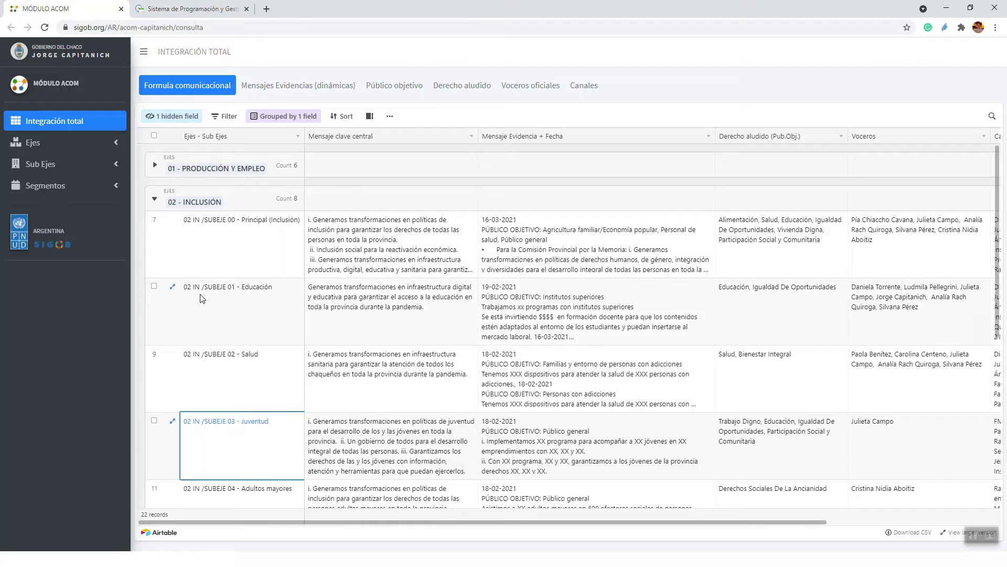
left_click(155, 199)
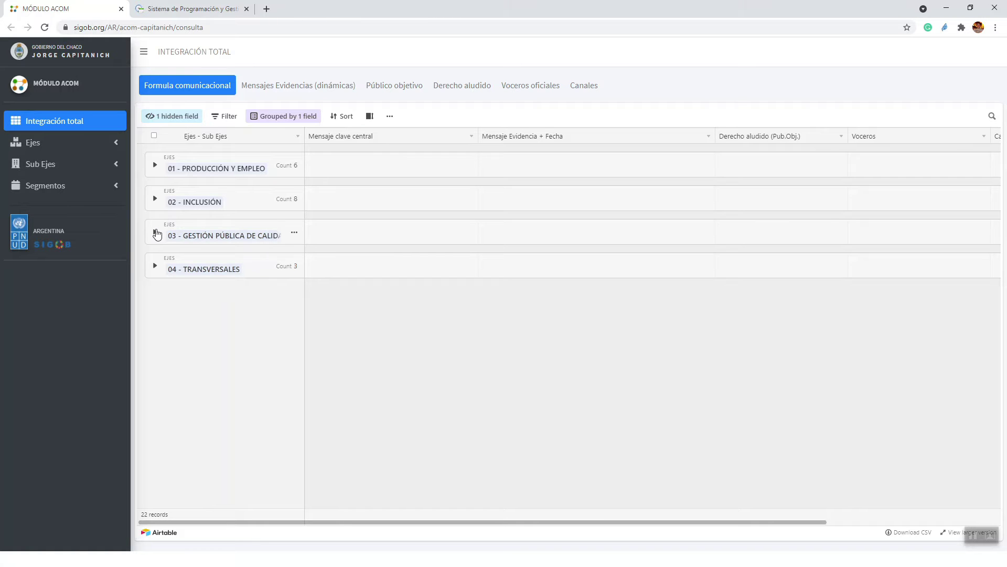
Expand the 03 - GESTIÓN PÚBLICA axis, look through its sub-axes from Data to Digital, and collapse it again.
left_click(155, 232)
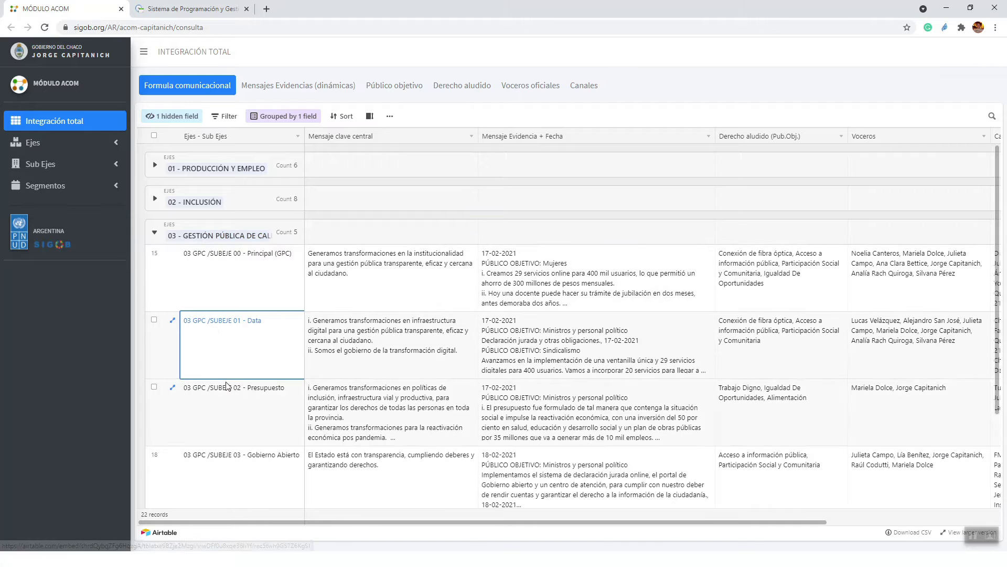
scroll(210, 464, "down", 1)
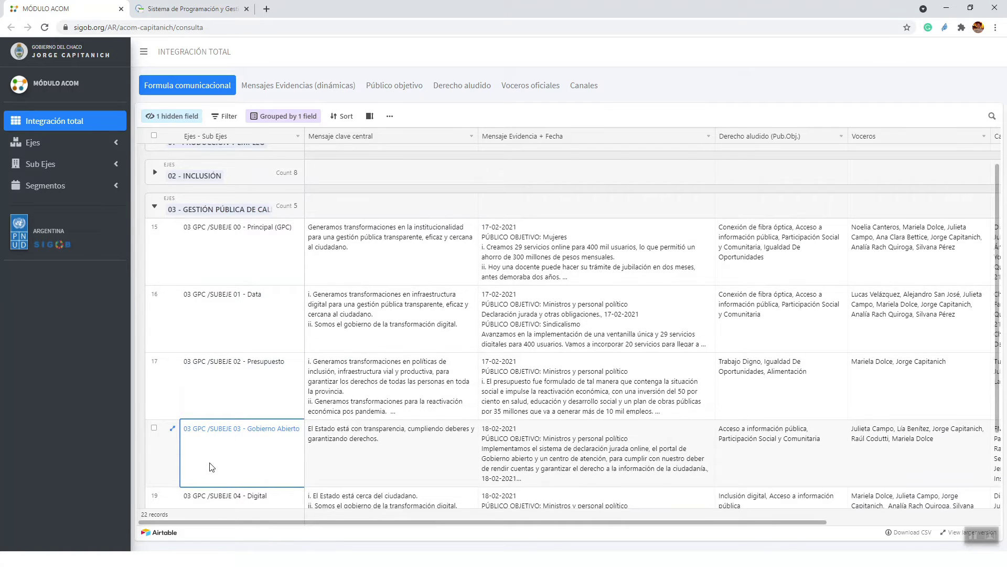
scroll(211, 467, "down", 2)
scroll(214, 248, "up", 3)
left_click(157, 230)
Under PRODUCCIÓN Y EMPLEO, review the Infraestructura sub-axis's central key message and read its full evidence messages by target audience.
left_click(154, 165)
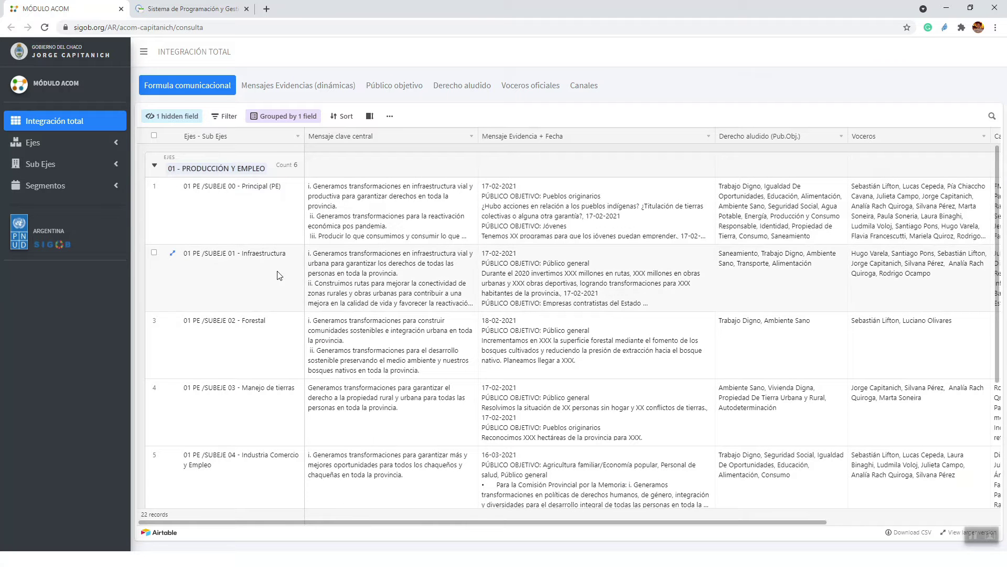
left_click(320, 271)
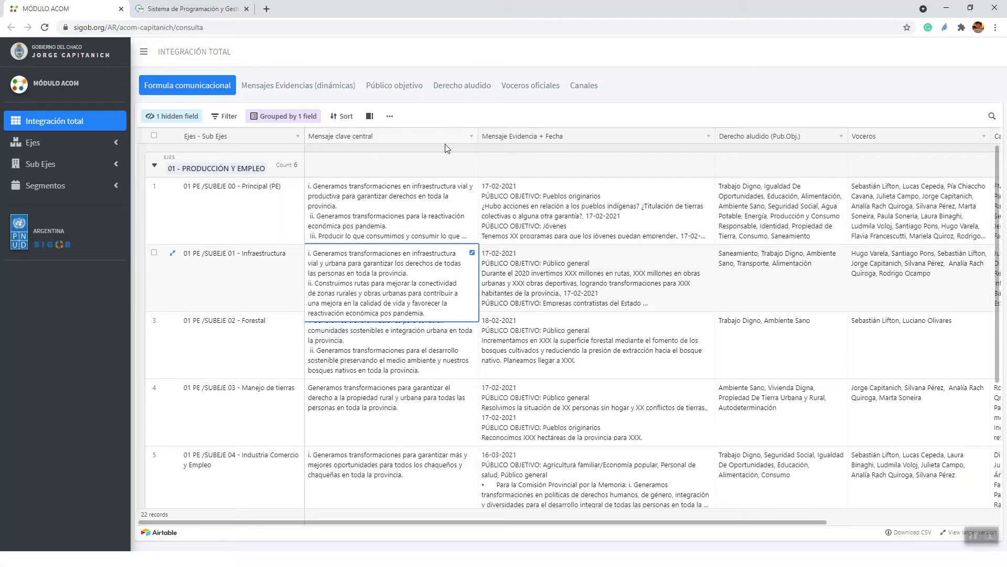
left_click(528, 269)
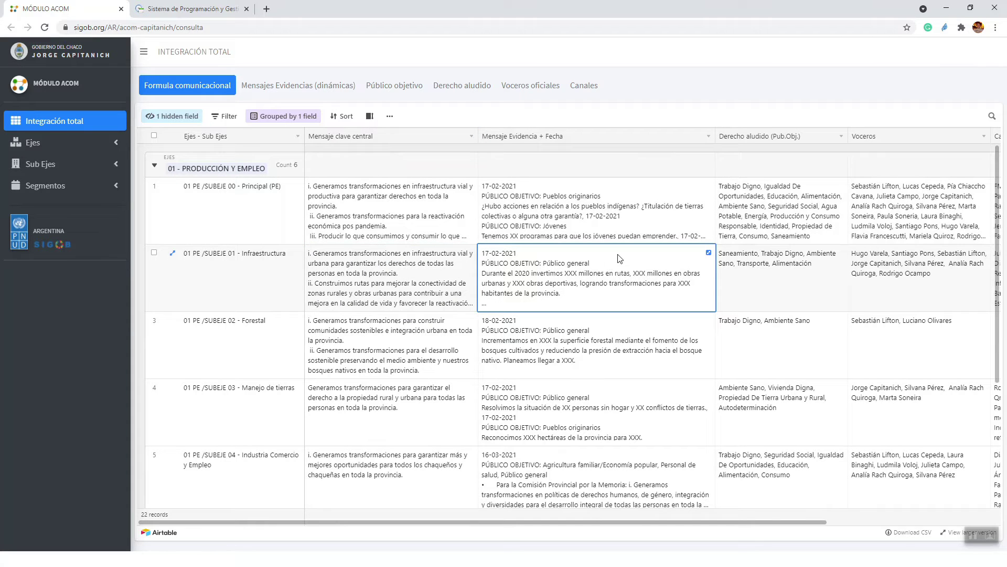
left_click(709, 252)
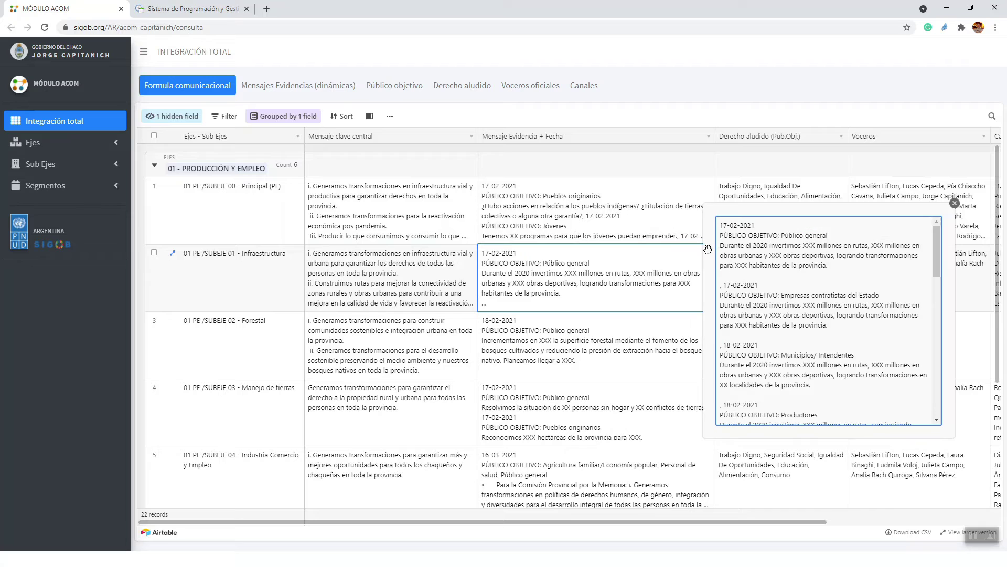
left_click_drag(722, 238, 842, 238)
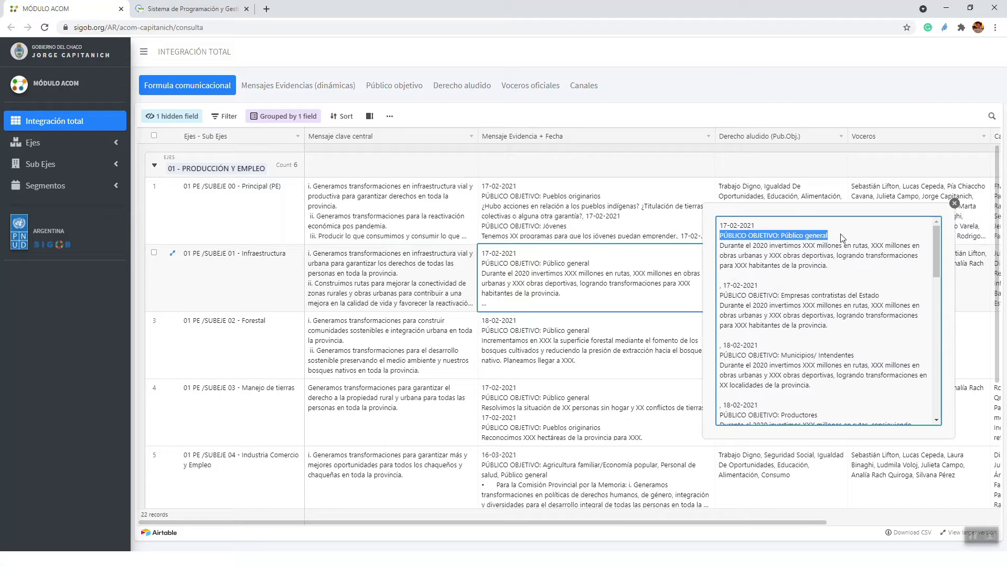
left_click_drag(786, 296, 882, 297)
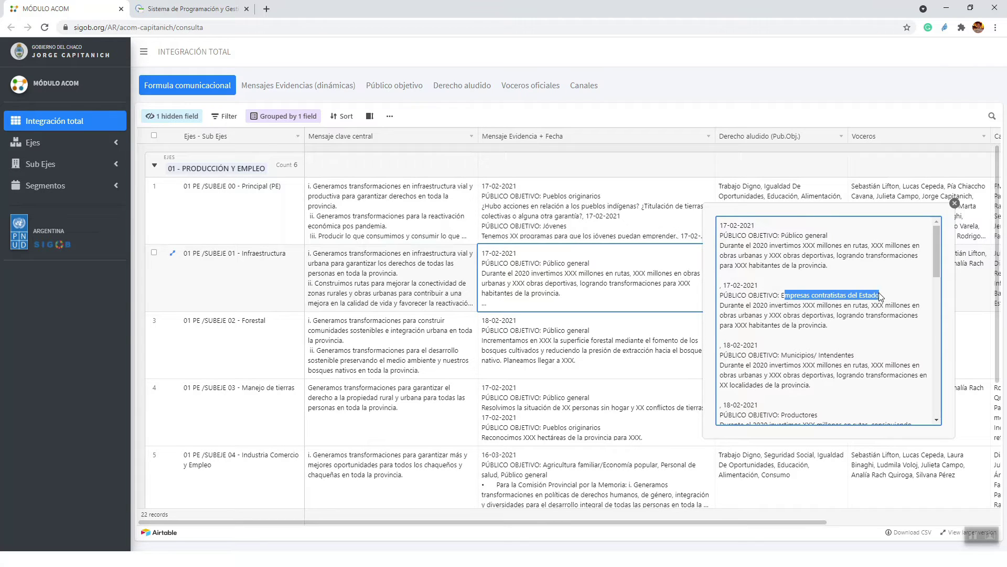
left_click(955, 203)
Examine the rights, spokespersons and channels recorded for the Infraestructura sub-axis, and return to its evidence message.
left_click(767, 265)
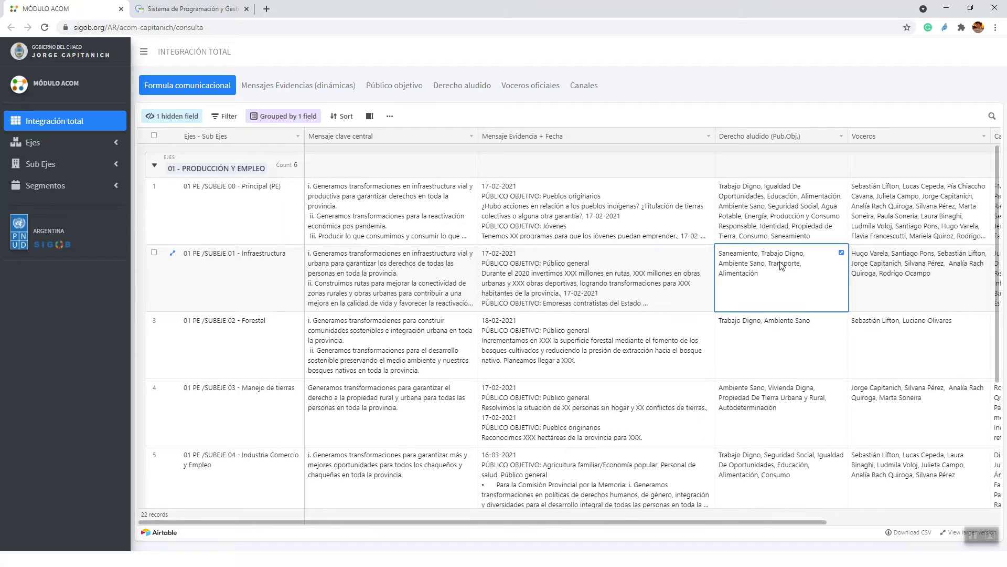
left_click(900, 265)
scroll(900, 265, "right", 4)
left_click(844, 269)
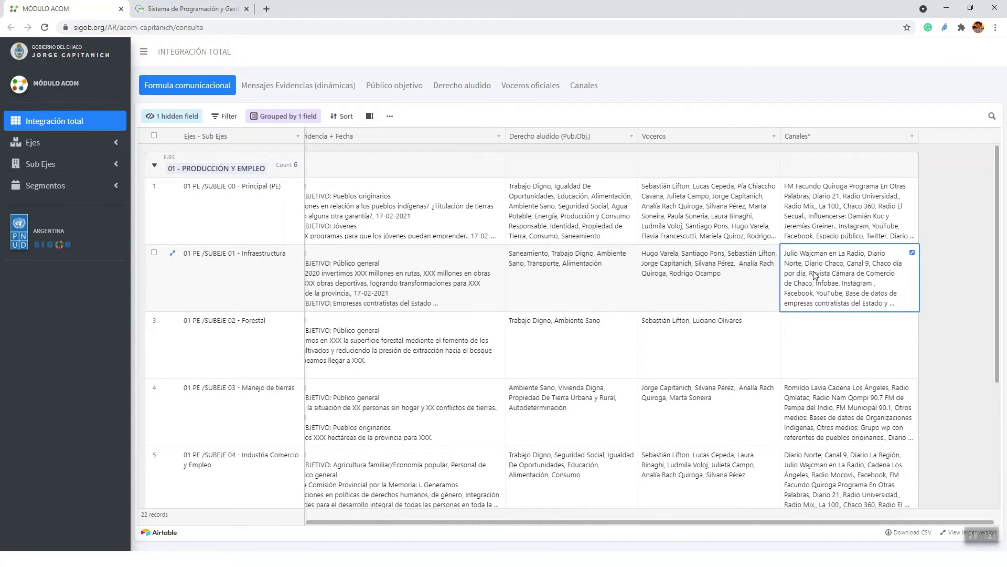
left_click(737, 278)
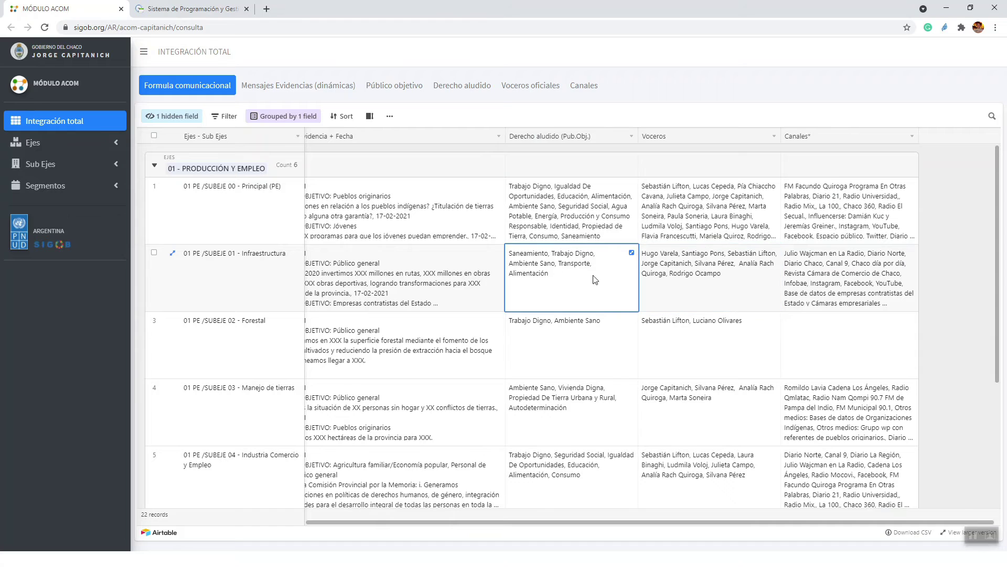
left_click(472, 278)
scroll(436, 275, "left", 4)
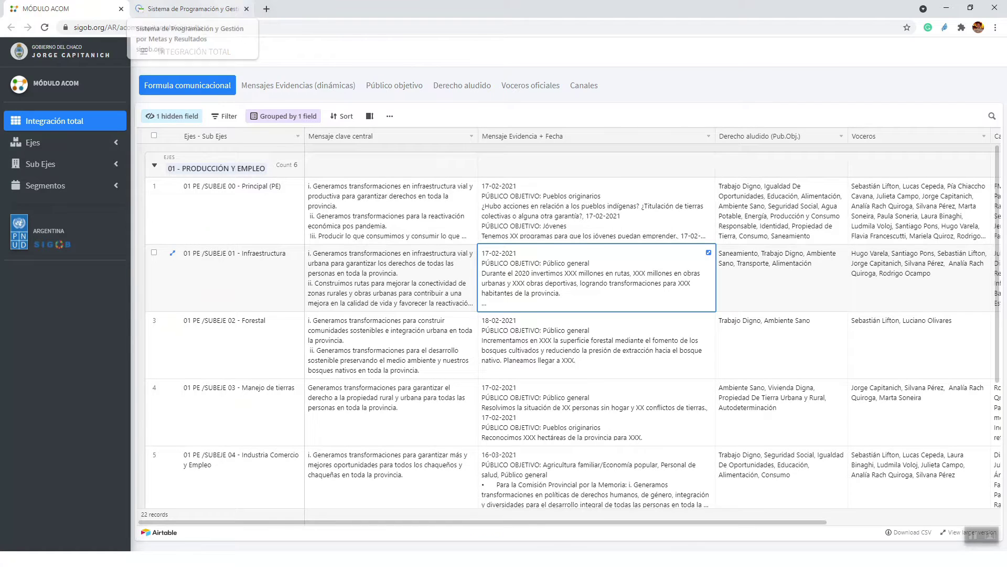
Switch to the Sistema de Metas page and look through the list of government goals.
left_click(196, 8)
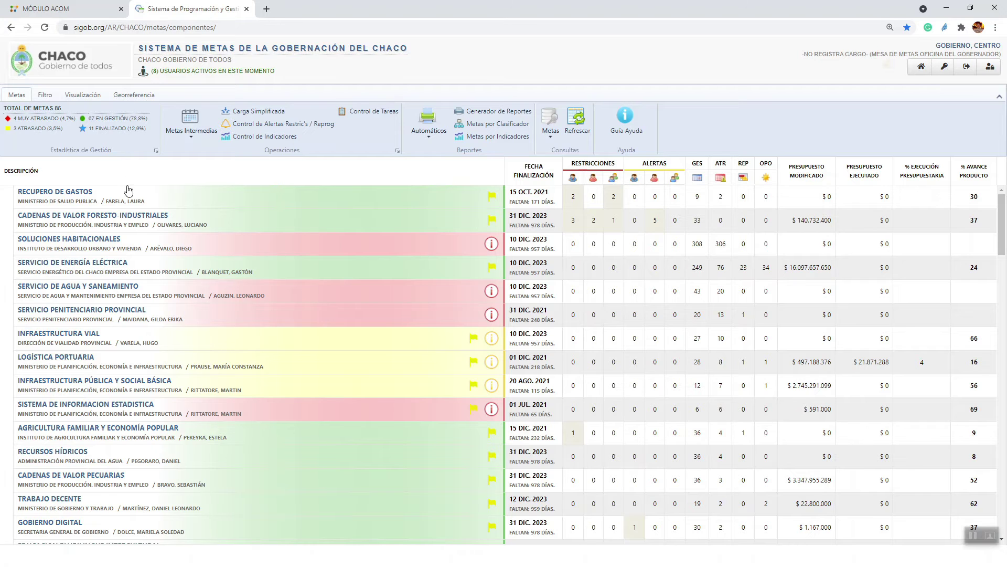
scroll(130, 246, "down", 1)
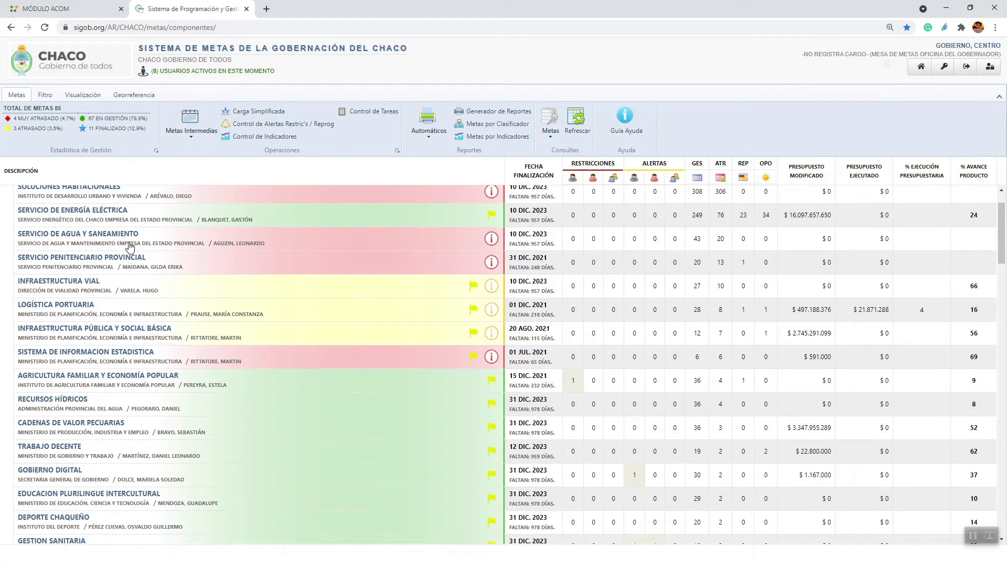
scroll(130, 245, "down", 4)
scroll(130, 246, "down", 2)
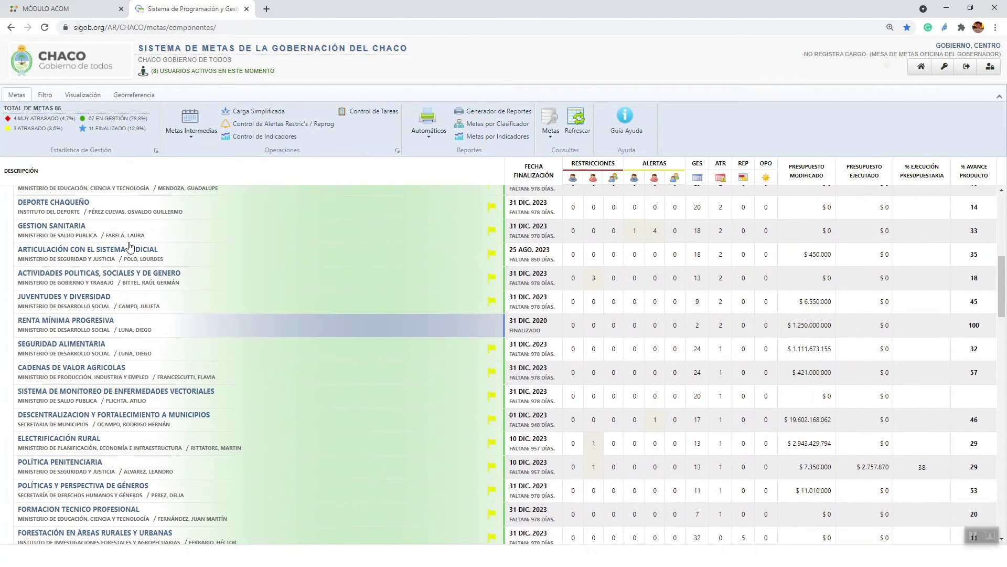
scroll(130, 247, "up", 5)
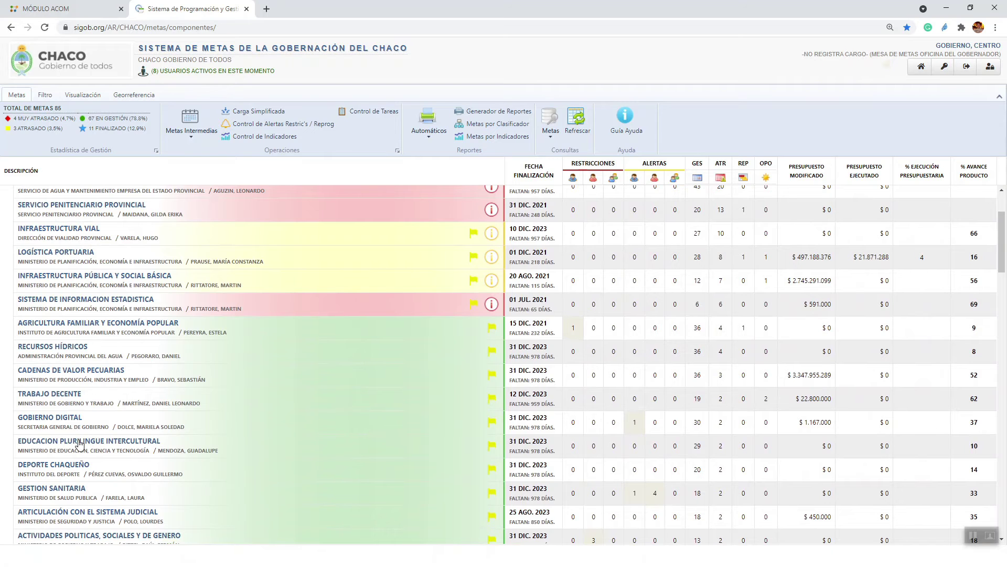
Open the LOGÍSTICA PORTUARIA goal and read its description, strategy and results texts.
left_click(70, 256)
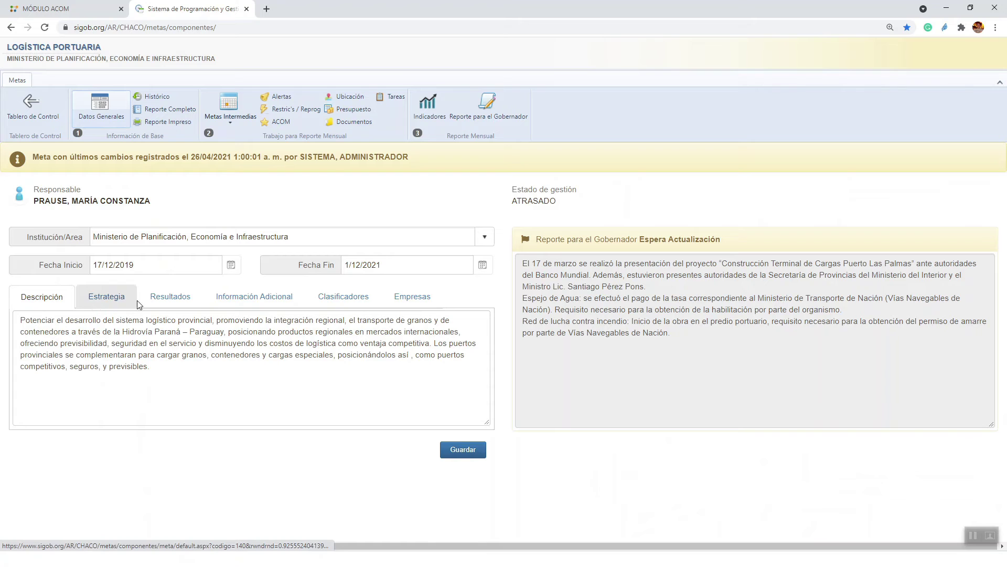
left_click_drag(21, 320, 150, 367)
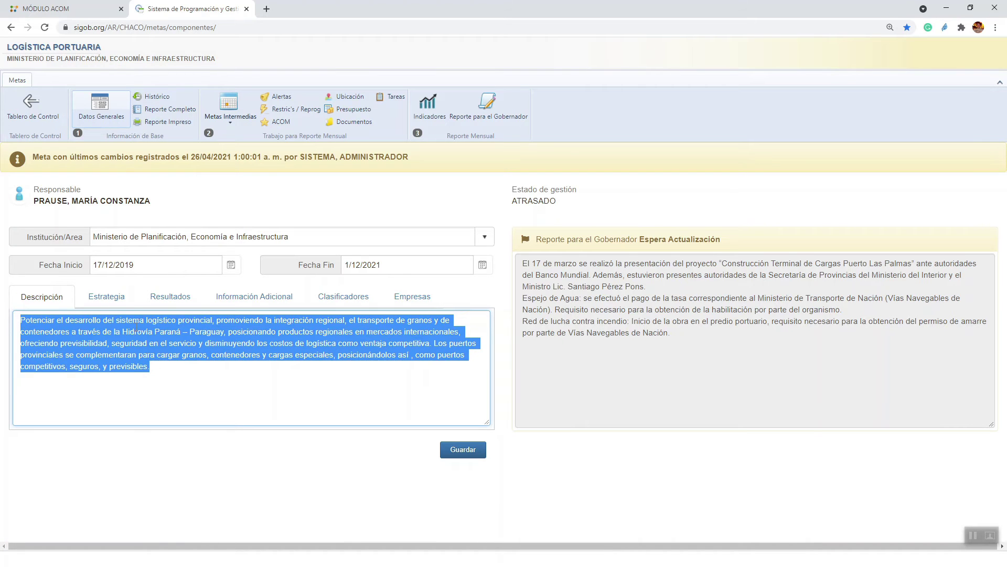
left_click(108, 295)
left_click_drag(16, 317, 328, 363)
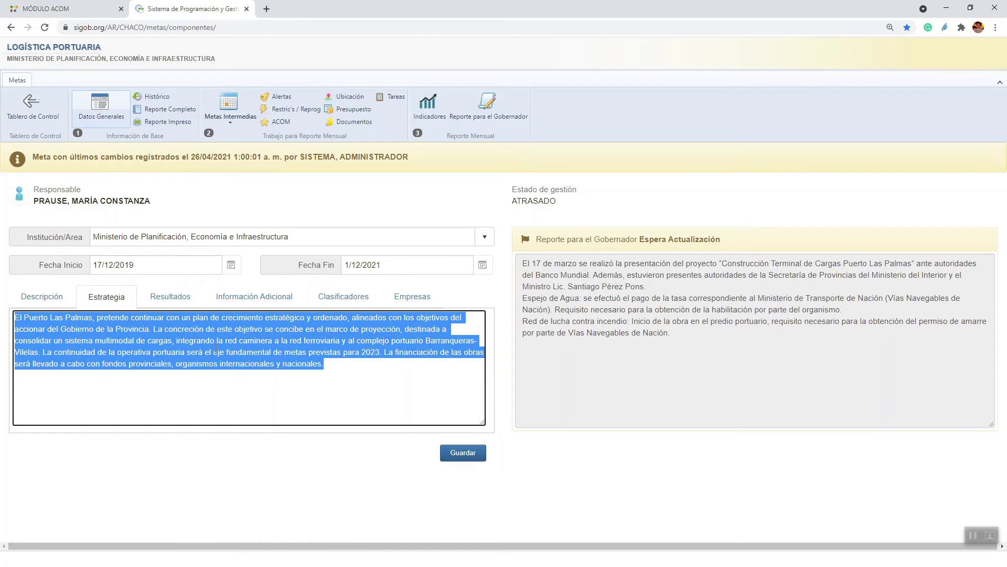
left_click(170, 301)
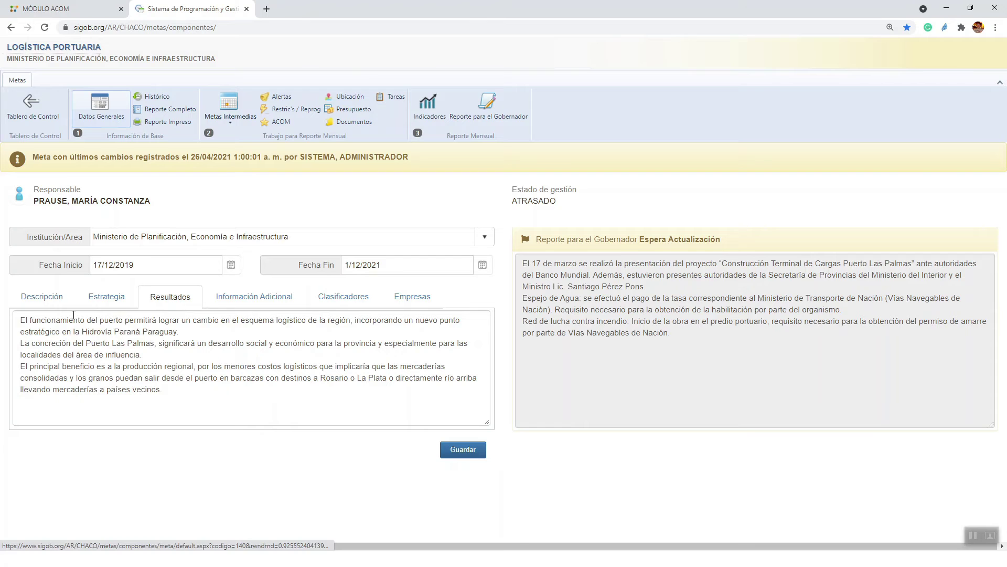
left_click_drag(21, 320, 171, 387)
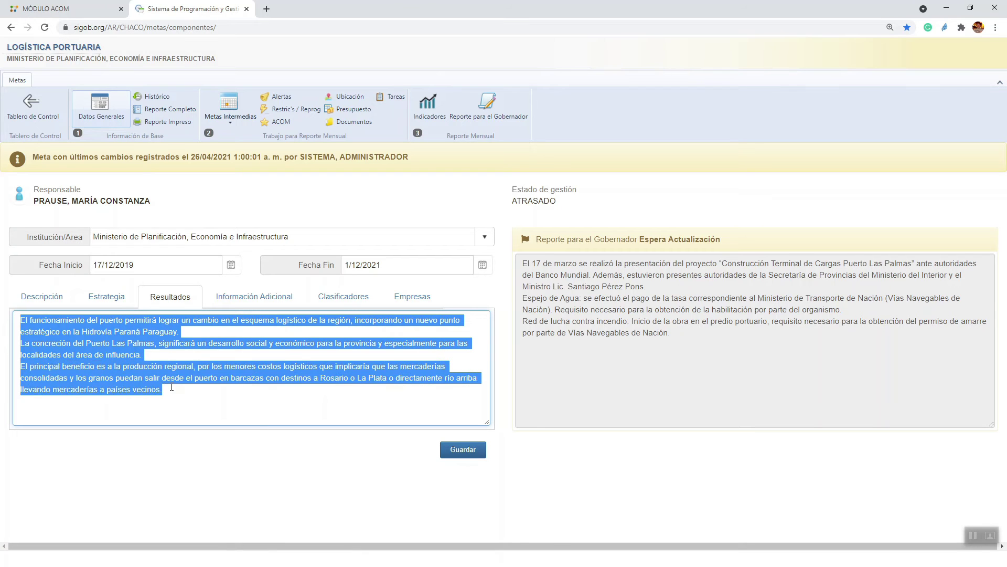
left_click(112, 355)
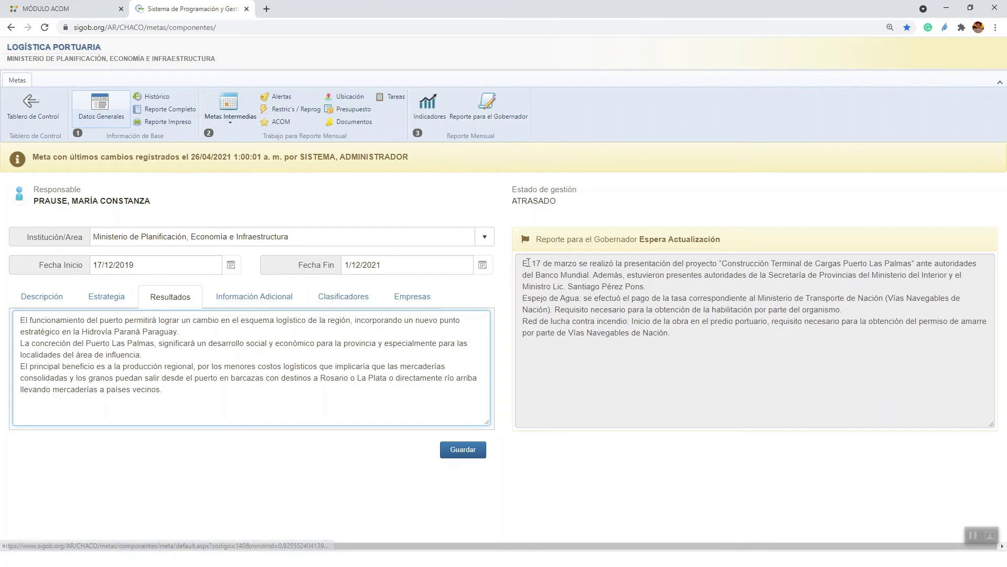
Read the goal's report for the governor and open its list of intermediate goals.
left_click_drag(523, 263, 688, 333)
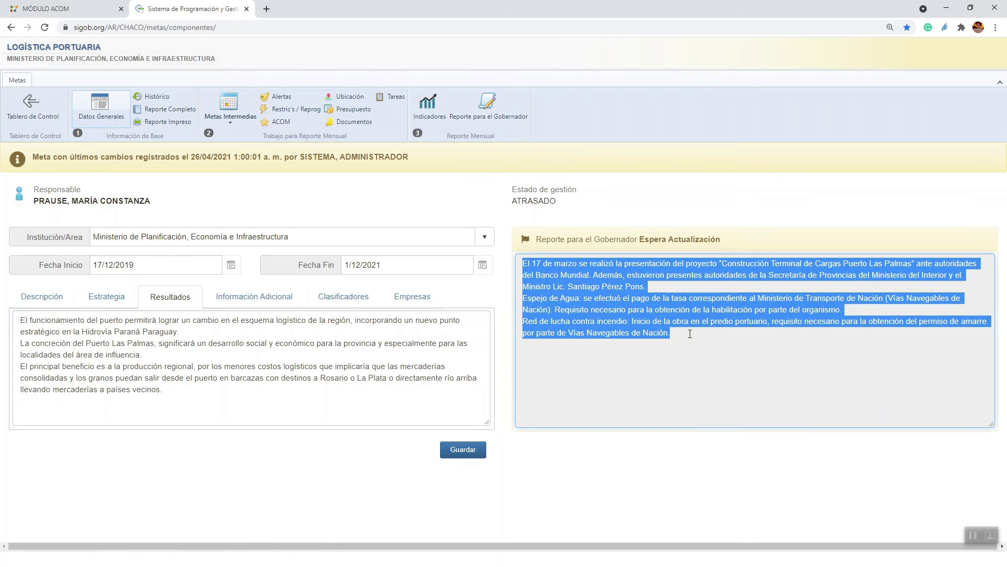
left_click(571, 289)
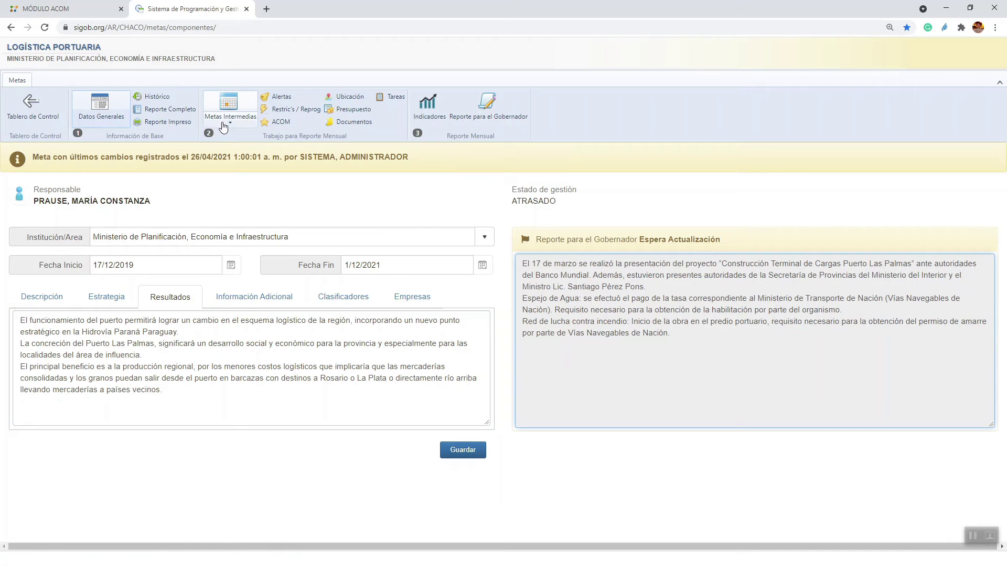
left_click(228, 102)
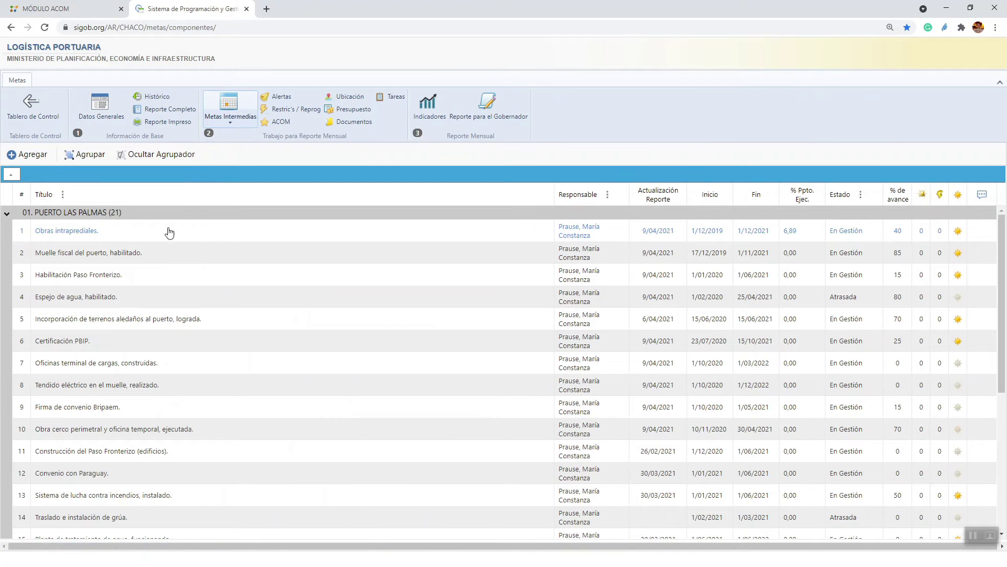
Open the intermediate goal "Espejo de agua, habilitado", read its detail and progress report, and return to the goal.
left_click(135, 294)
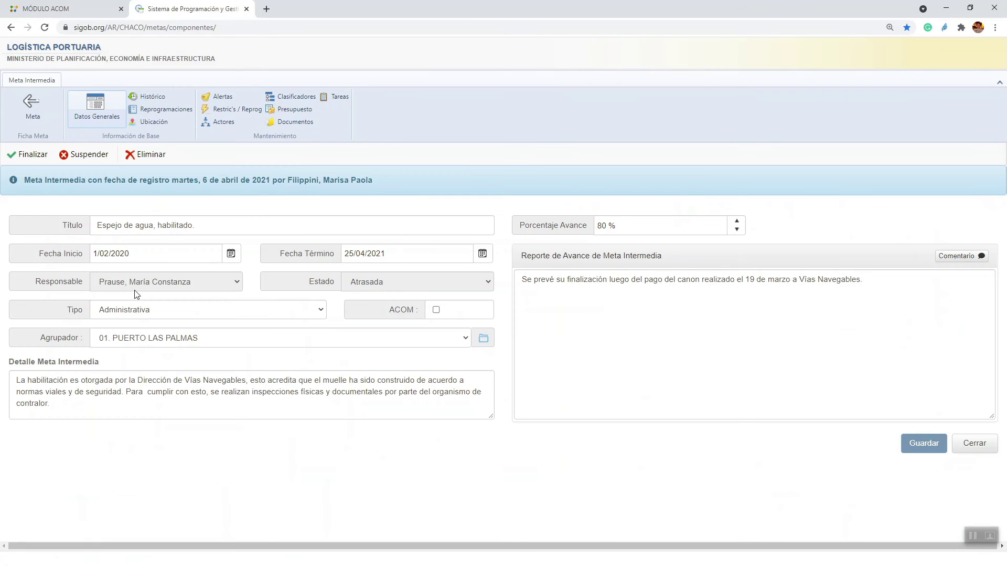
triple_click(16, 381)
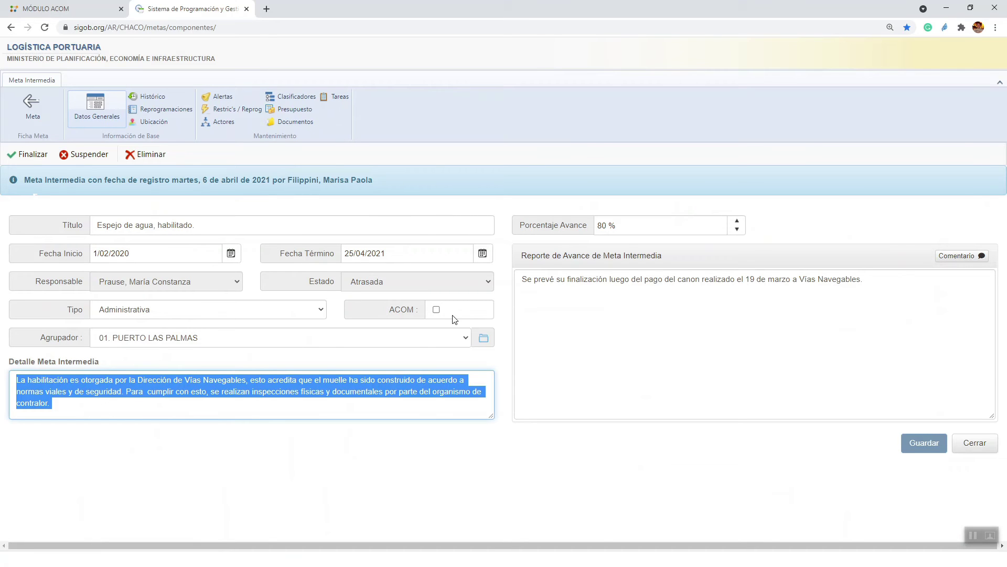
left_click_drag(522, 279, 556, 280)
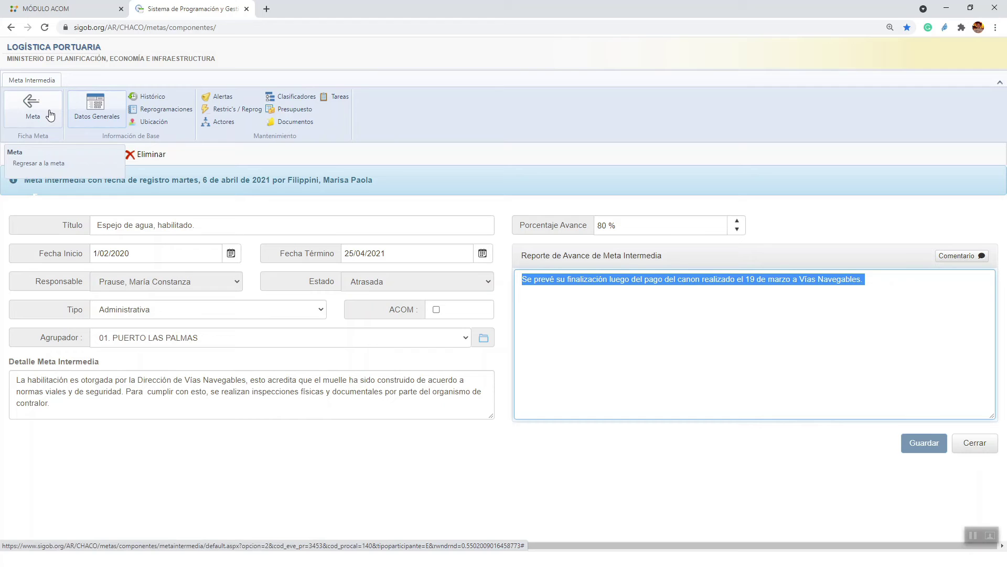
left_click_drag(17, 379, 49, 408)
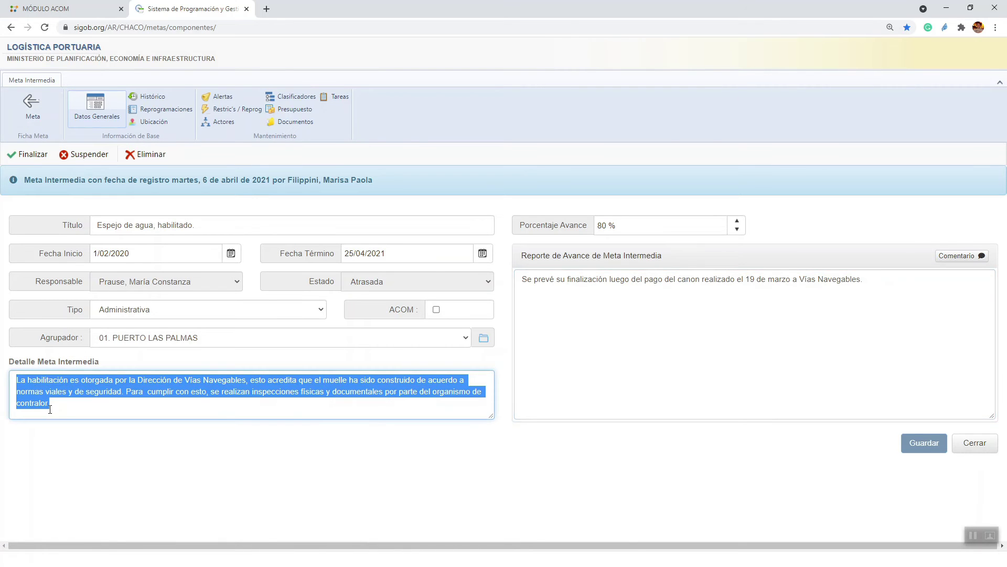
left_click(33, 107)
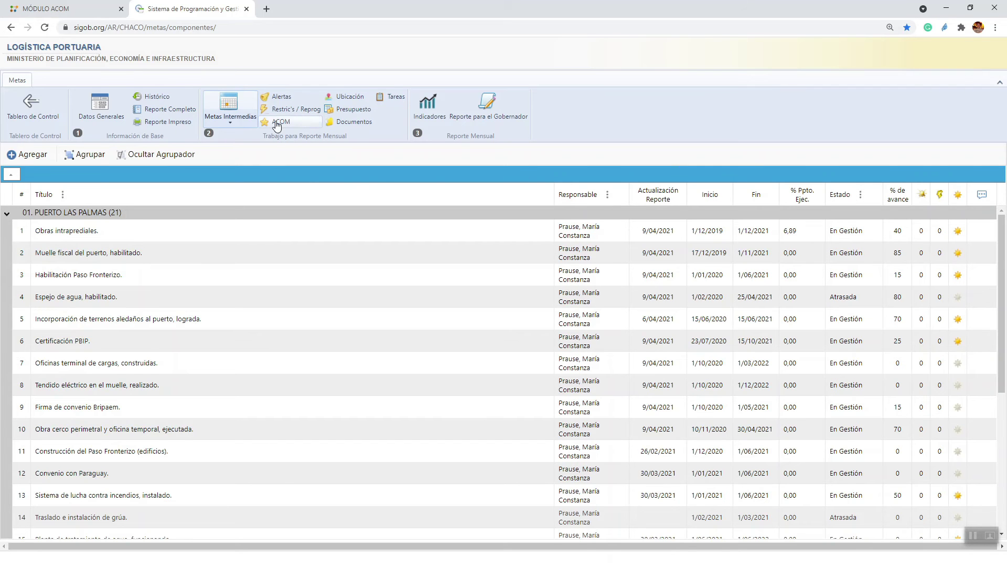
Open the goal's ACOM entries and look through the list of dated communication opportunities.
left_click(284, 128)
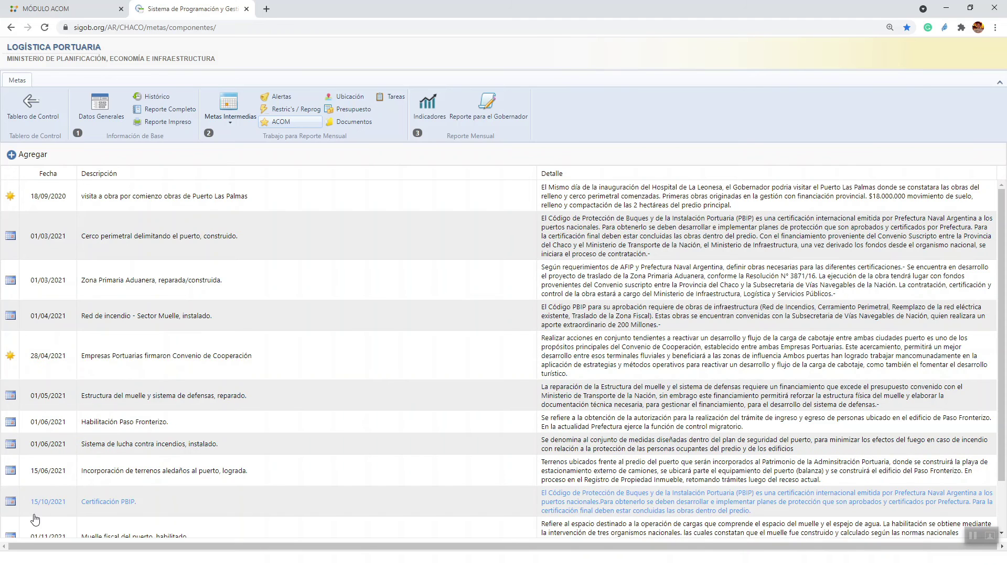
scroll(104, 505, "down", 1)
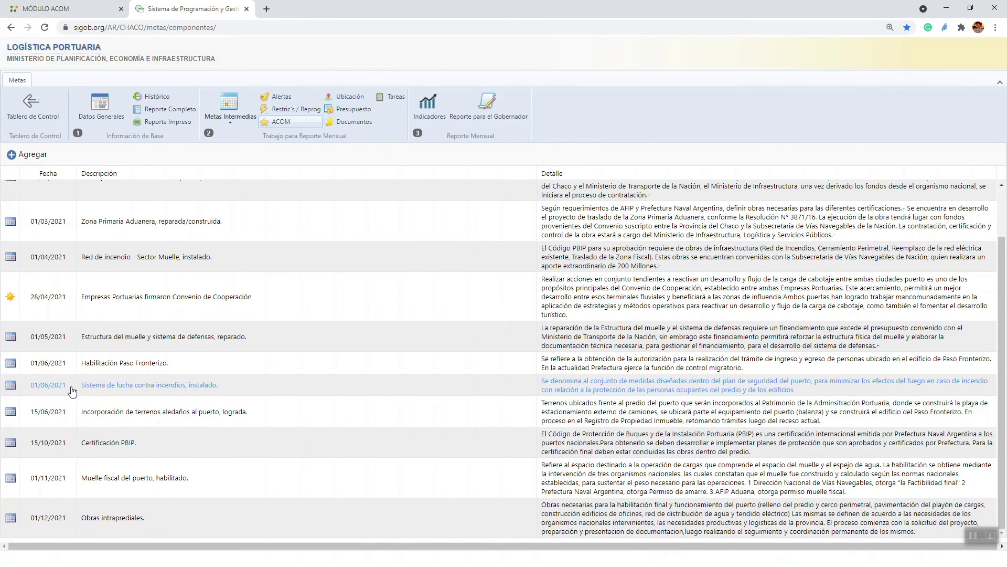
scroll(66, 396, "up", 1)
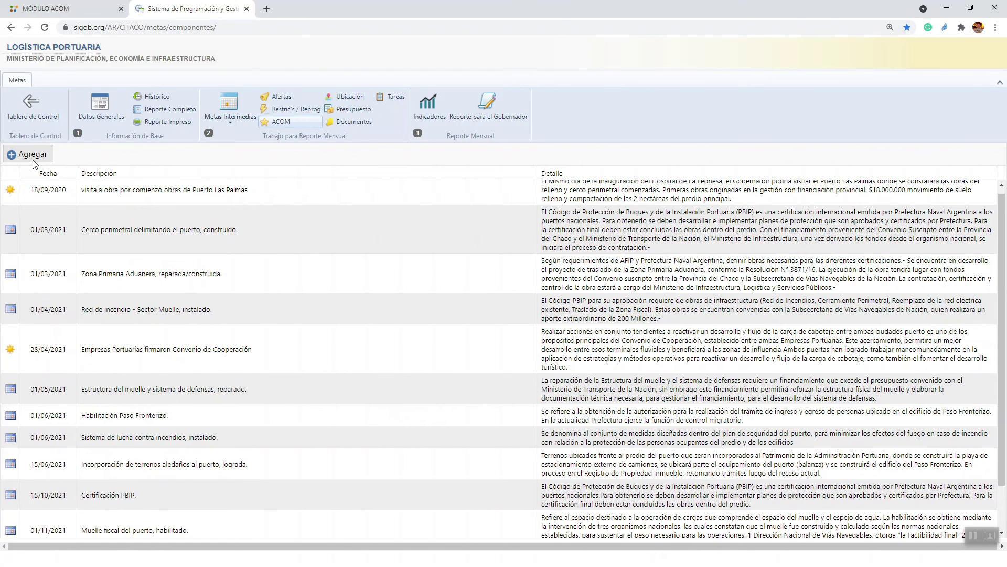
Open the ACOM entry "Empresas Portuarias firmaron Convenio de Cooperación", read its title, date and detail, and save it.
left_click(105, 348)
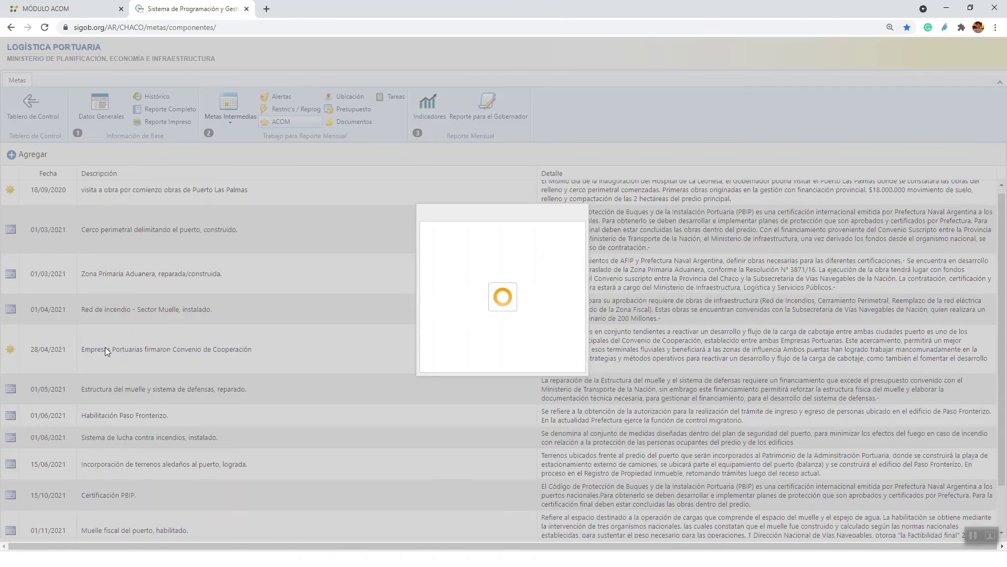
left_click_drag(307, 254, 524, 253)
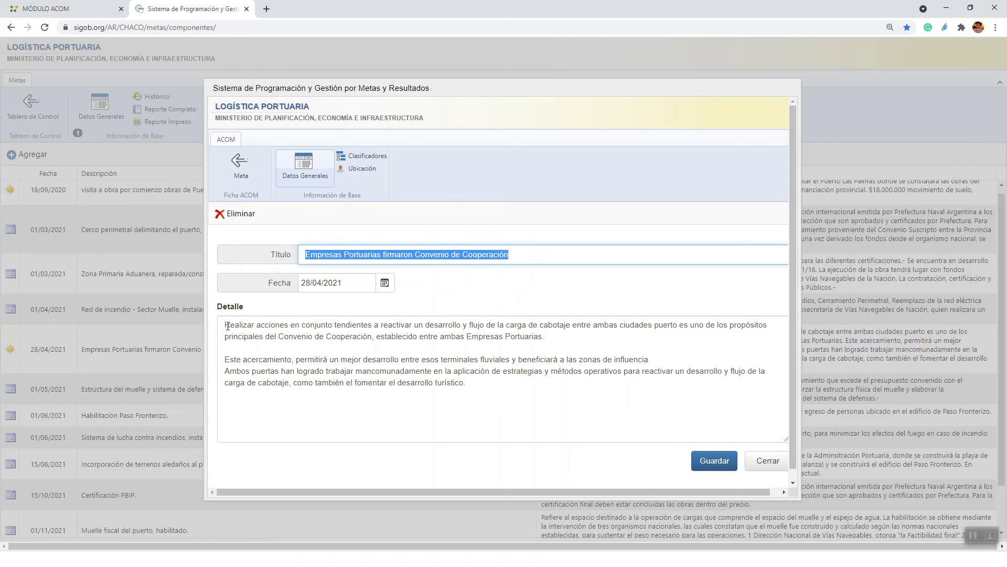
left_click_drag(299, 283, 342, 283)
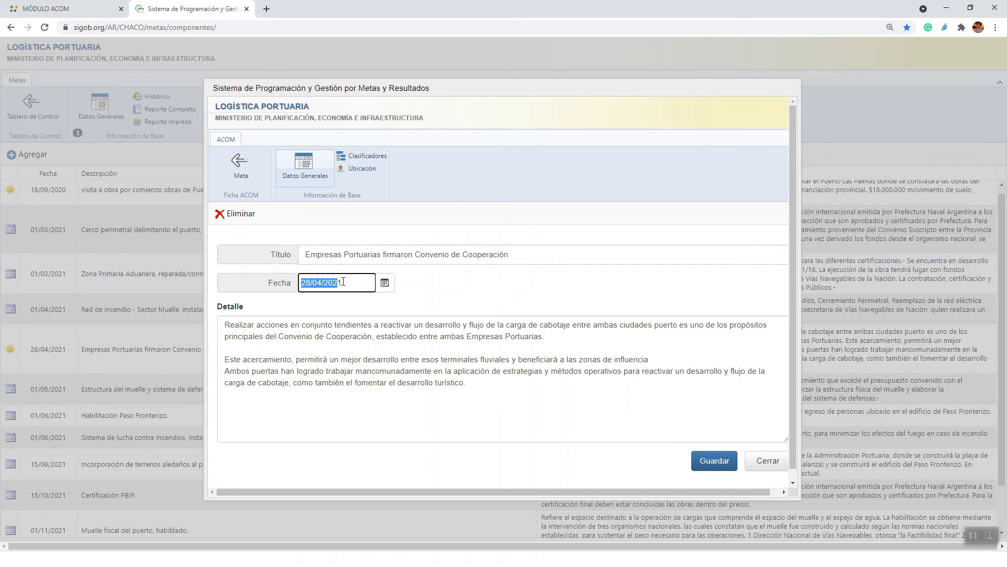
left_click_drag(220, 328, 476, 386)
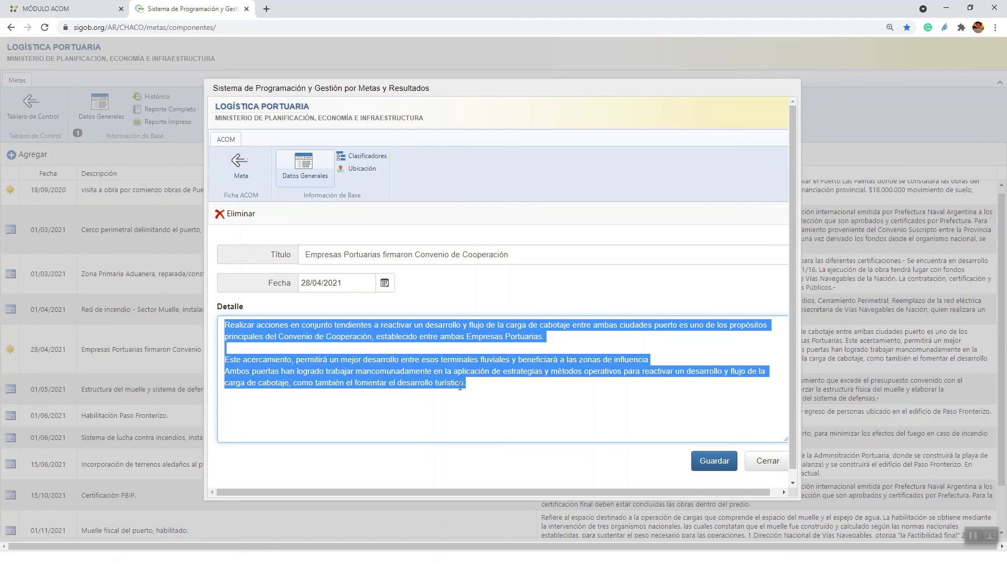
left_click(492, 386)
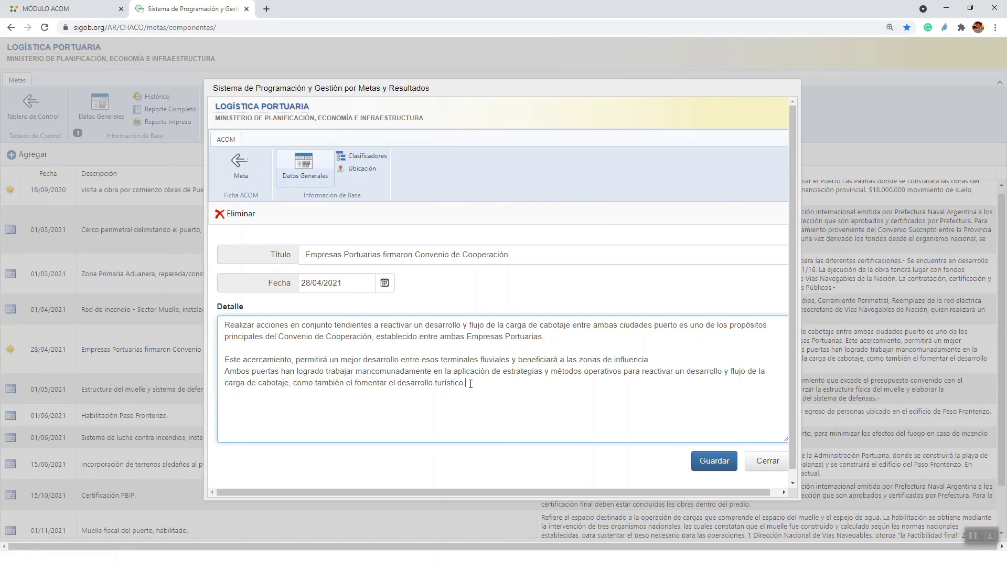
left_click(696, 465)
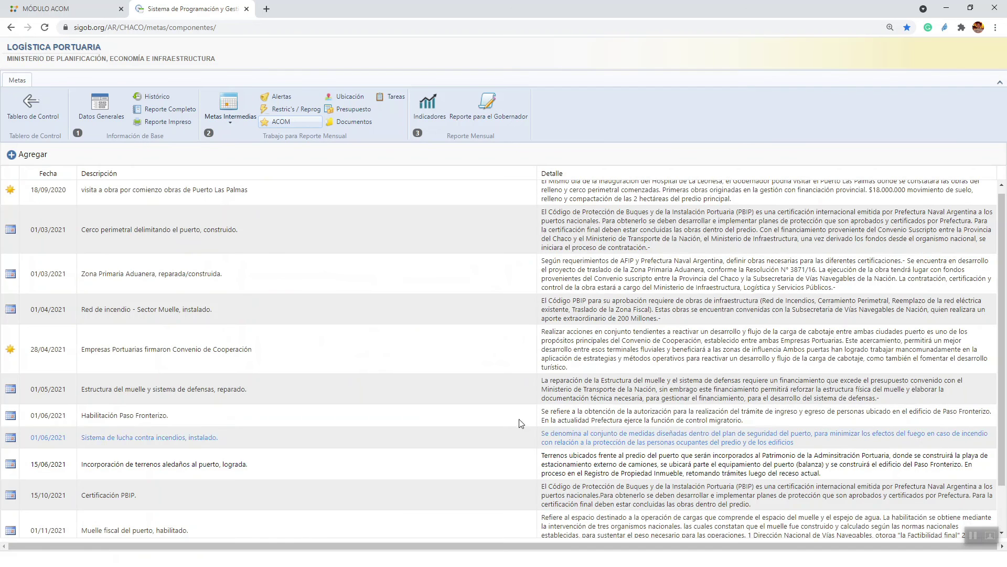
Reopen the Convenio de Cooperación entry, check its classifiers for Las Palmas under CHACO and Bermejo, and close it.
left_click(105, 347)
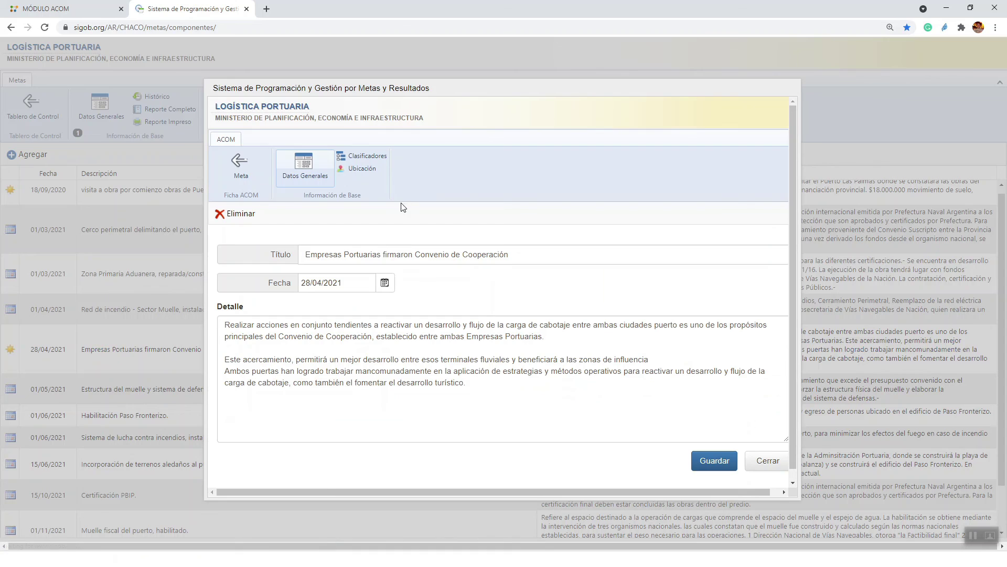
left_click(366, 157)
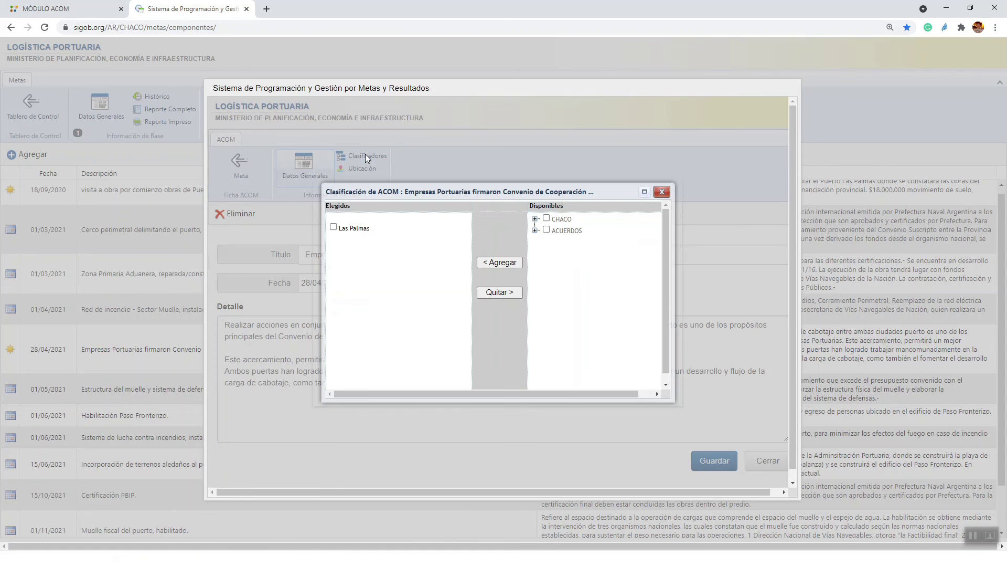
left_click(535, 220)
left_click(541, 242)
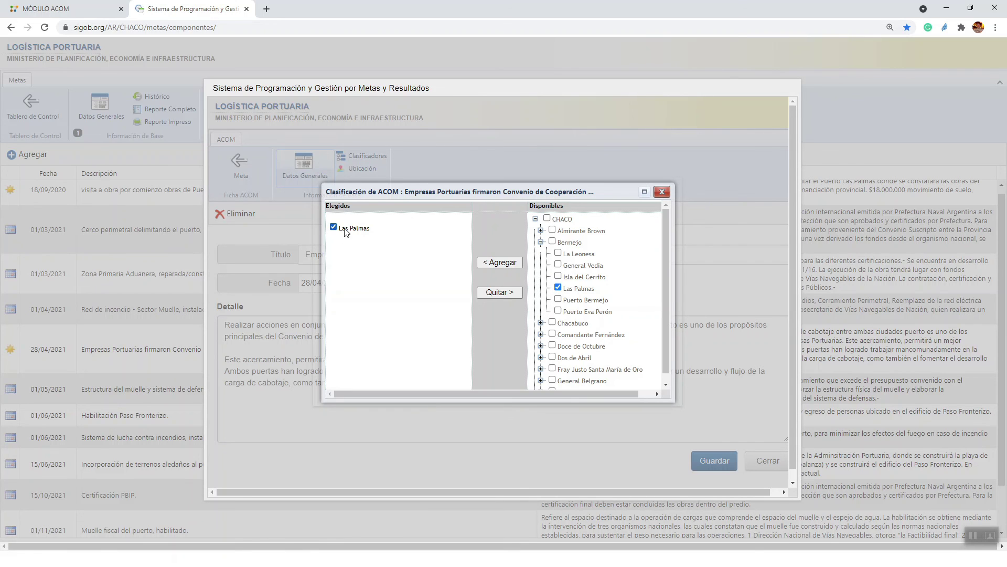
left_click(662, 192)
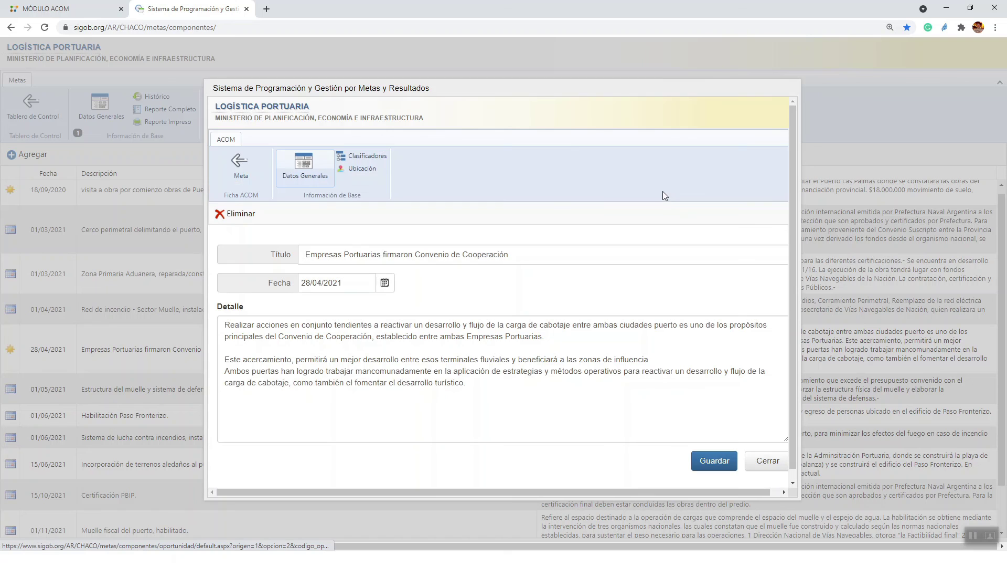
left_click(767, 460)
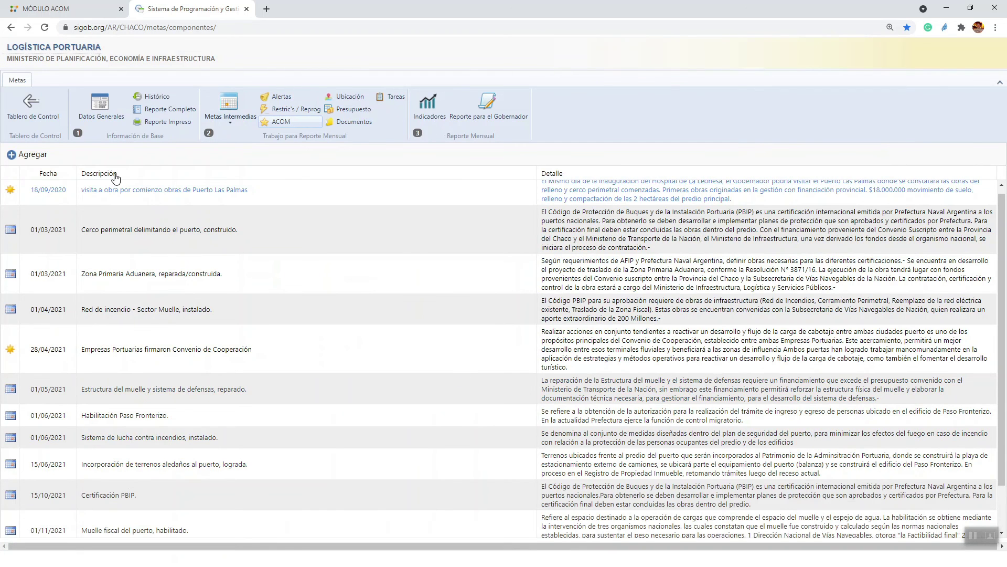
Return to the Tablero de Control and look further through the list of government goals.
left_click(36, 102)
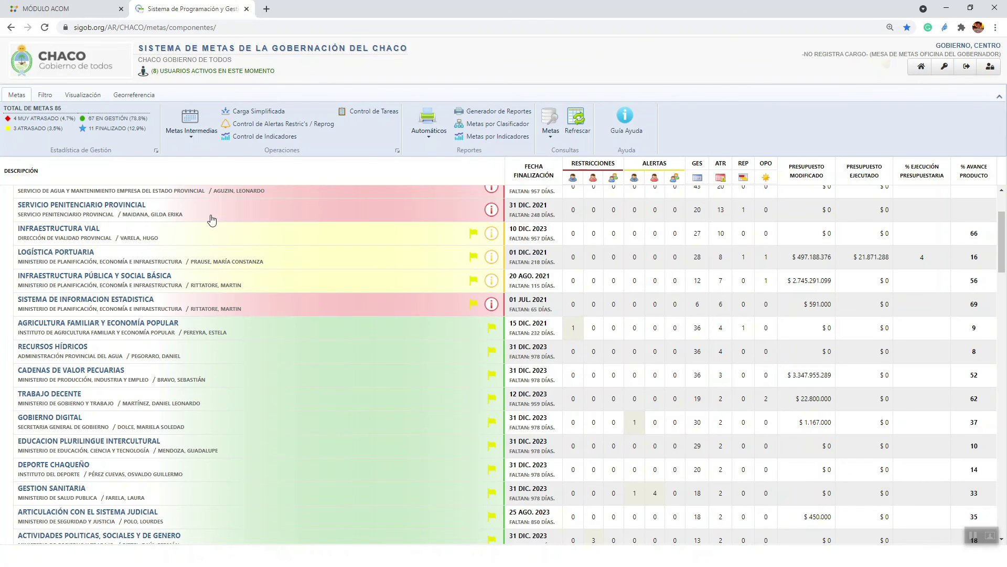
scroll(476, 336, "down", 3)
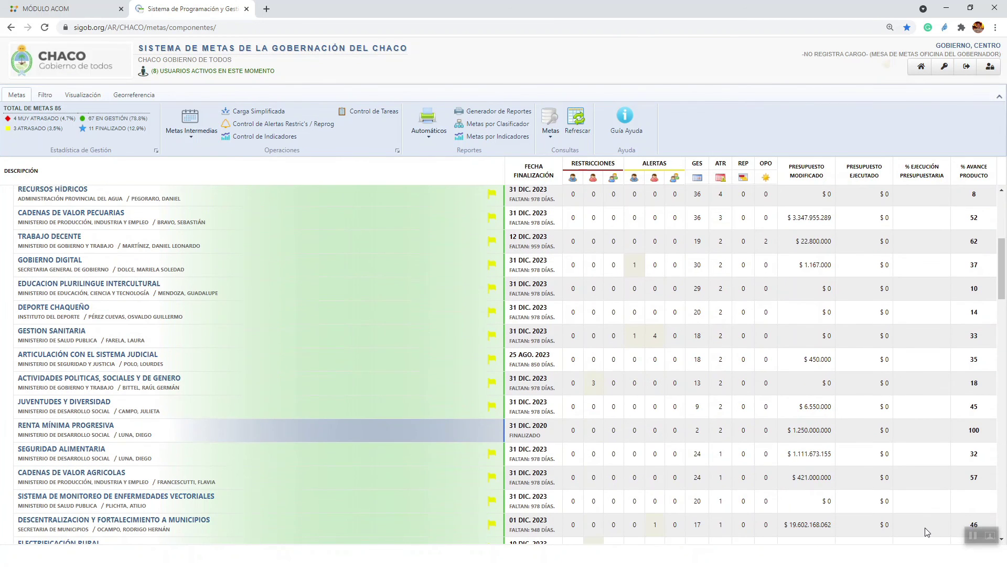